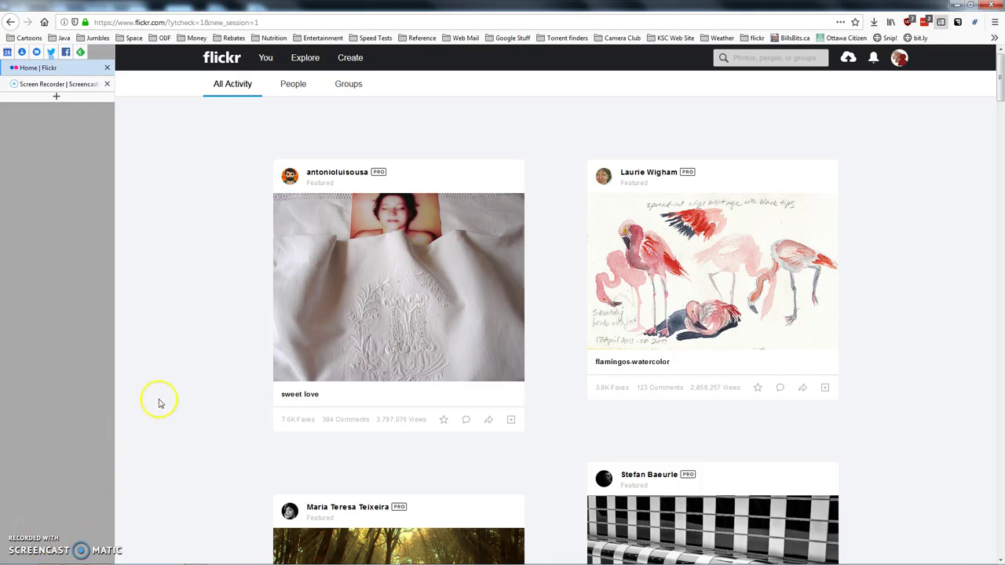
# Step: Open the 2019 Monochrome February album in the Flickr organizer to view its title, description and contents
pyautogui.moveTo(265, 61)
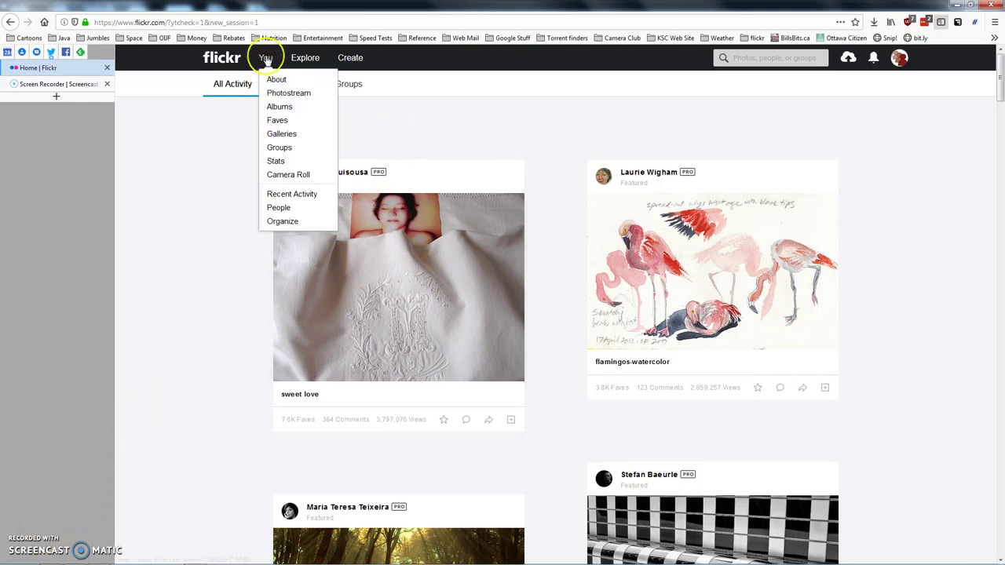
pyautogui.click(284, 223)
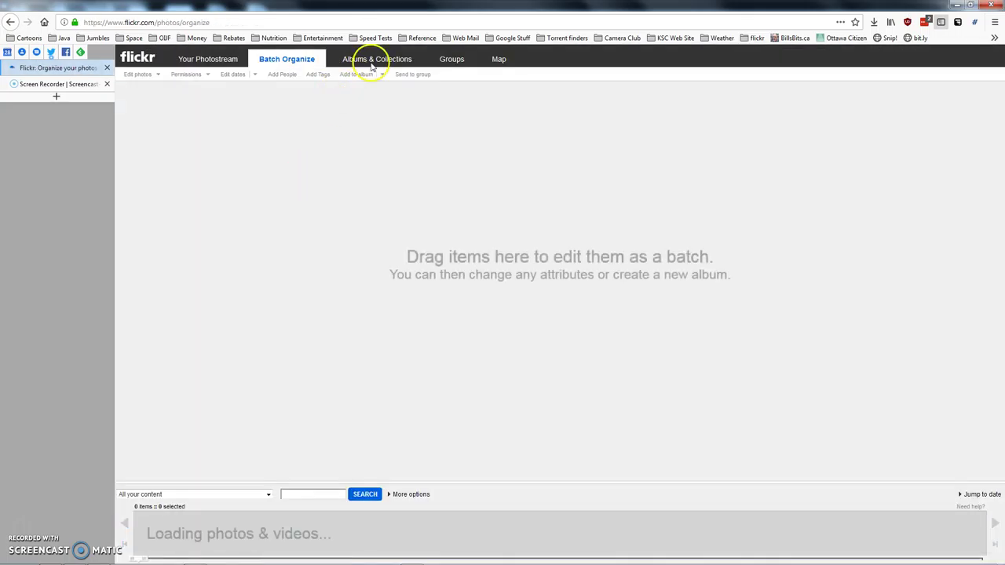
pyautogui.click(372, 63)
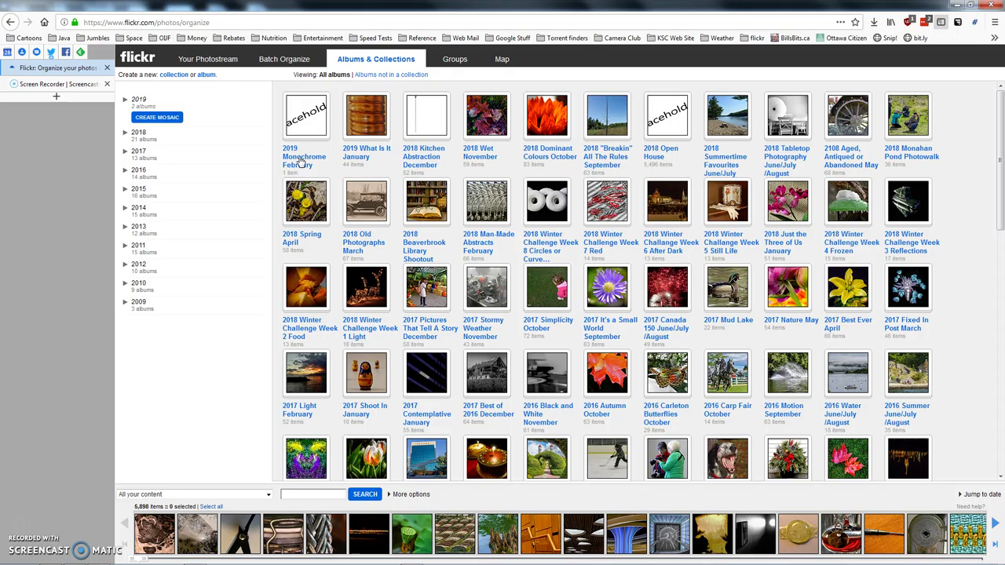
pyautogui.click(300, 161)
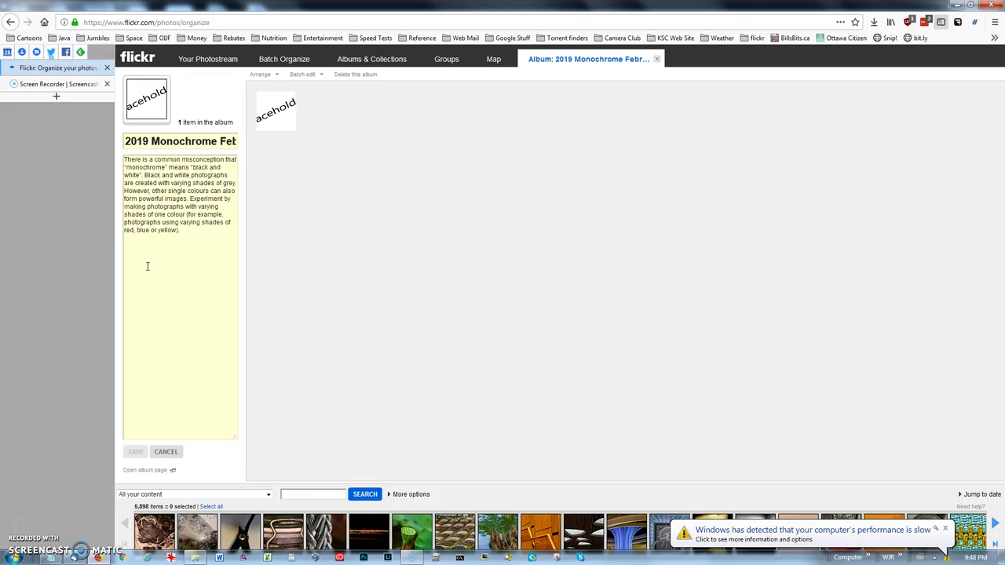
pyautogui.click(329, 182)
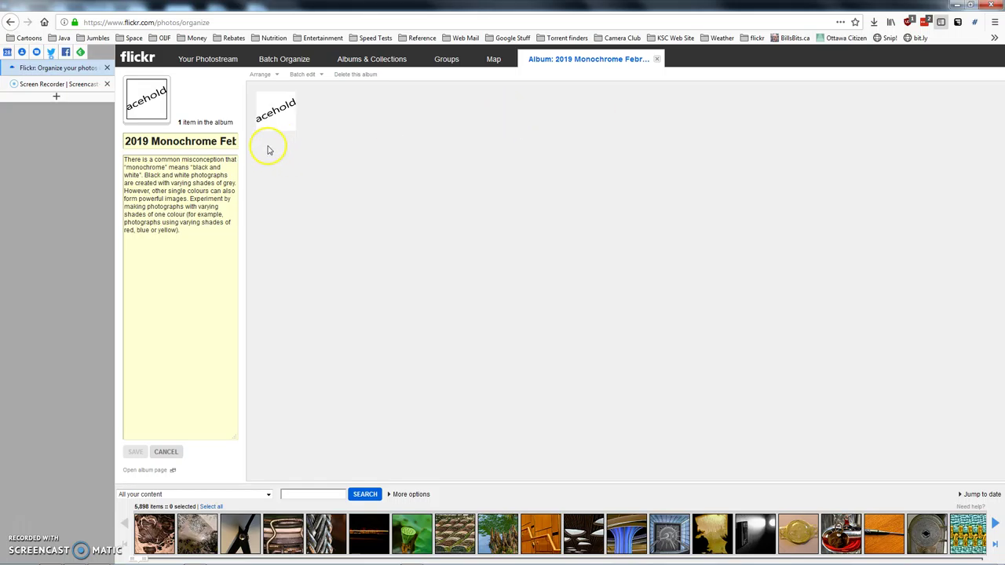
# Step: Leave the organizer for the photostream and open the photo upload page
pyautogui.click(213, 63)
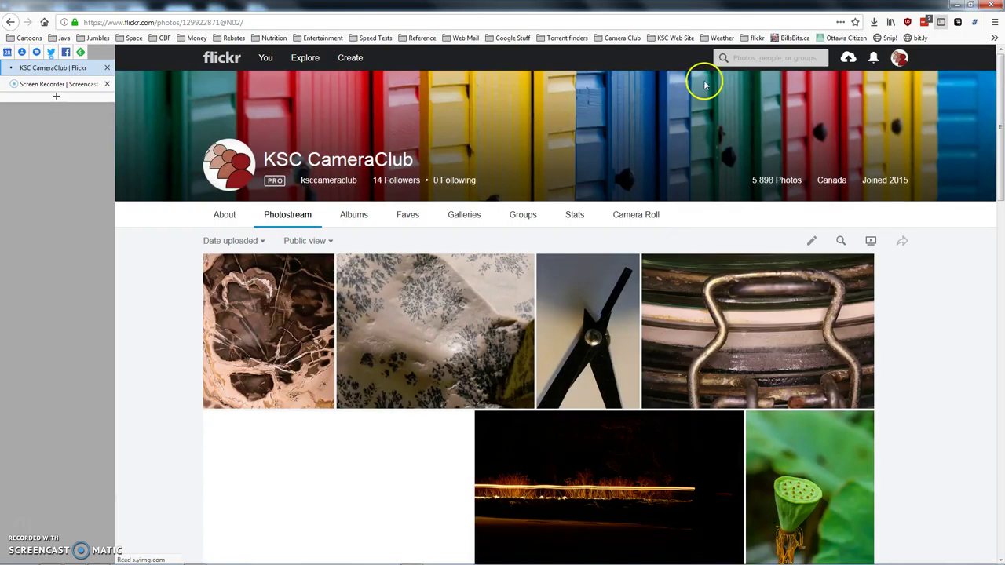
pyautogui.click(848, 57)
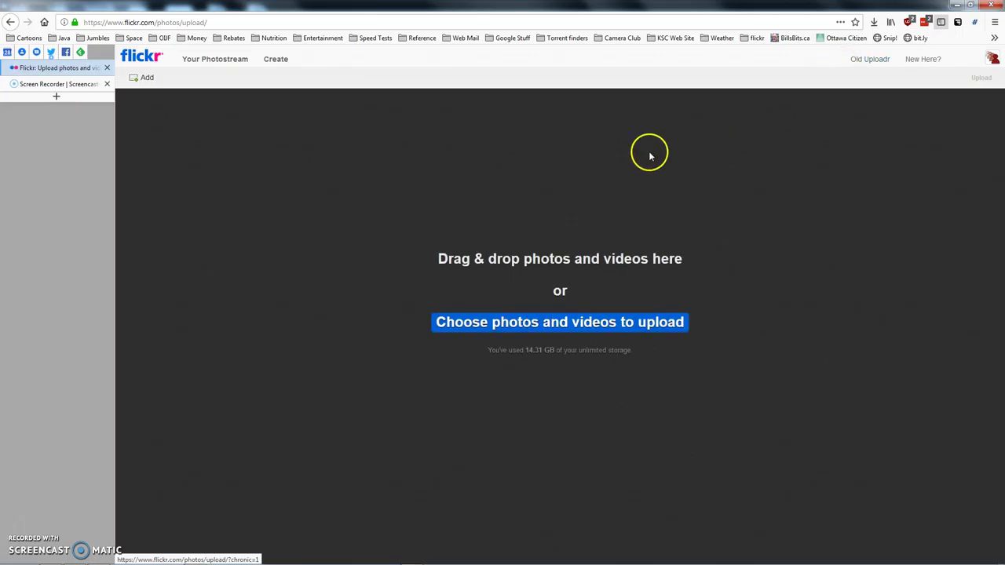
# Step: Switch to Windows Explorer and check the properties of the Slideshow folder inside Monochrome for its file count and size
pyautogui.hotkey('alt', 'Tab')
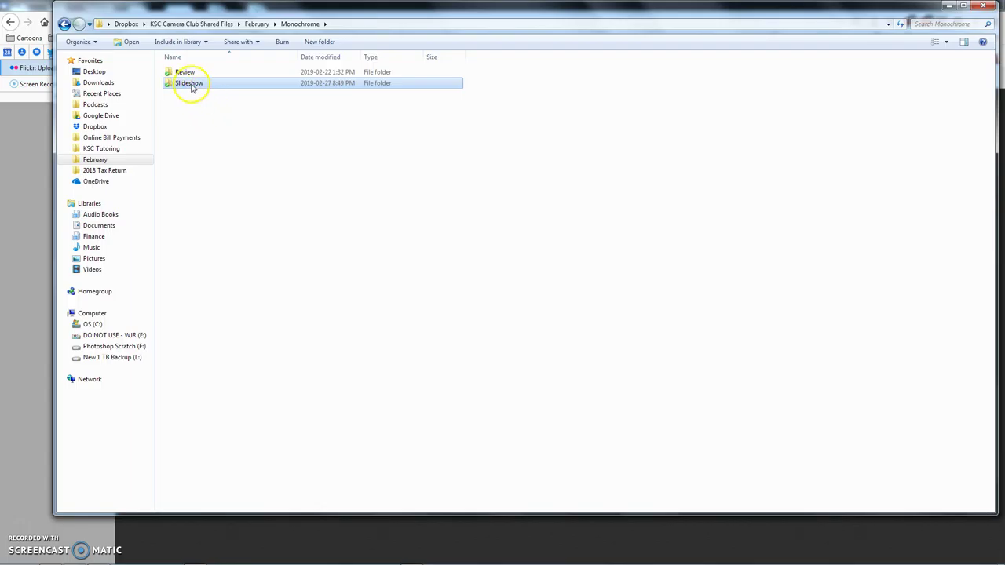
pyautogui.doubleClick(191, 86)
pyautogui.rightClick(189, 85)
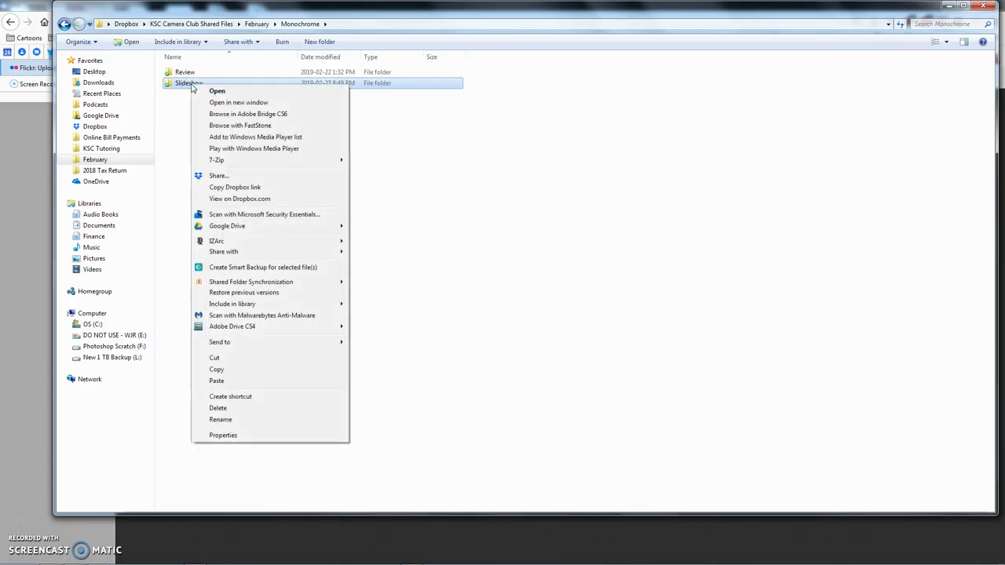
pyautogui.click(231, 436)
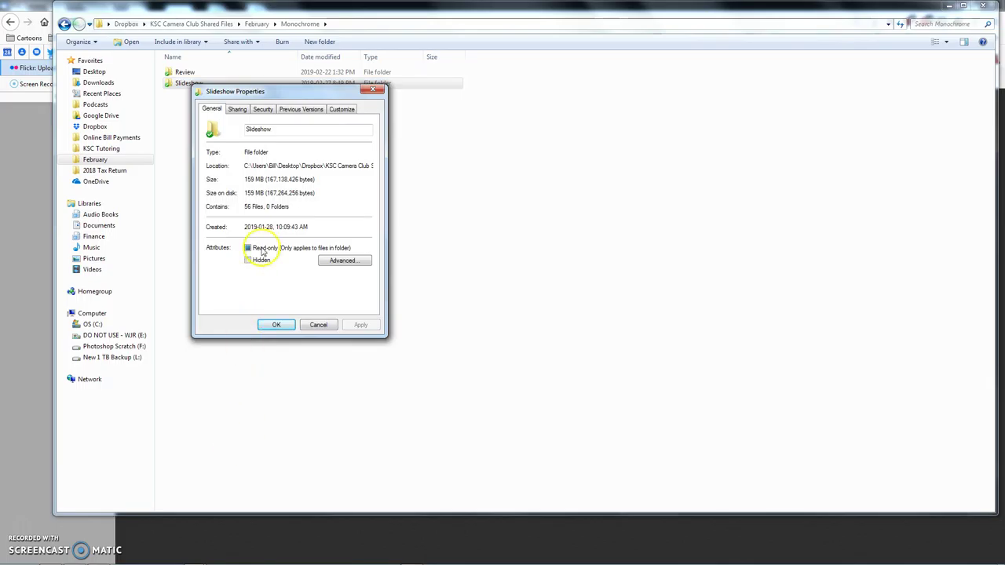
pyautogui.click(318, 326)
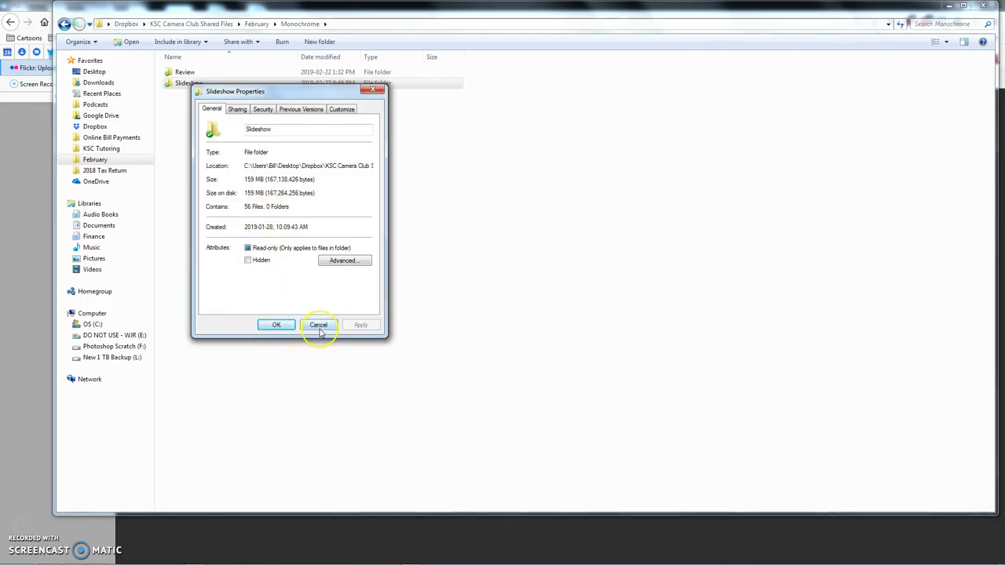
pyautogui.click(286, 232)
pyautogui.click(320, 325)
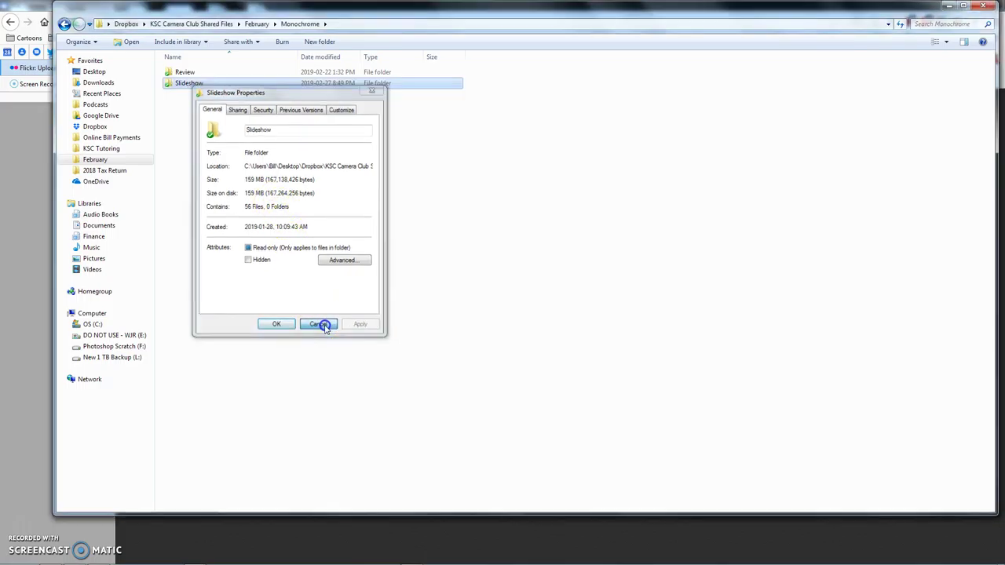
# Step: Open the Slideshow folder to view its images, and return to the Flickr upload page in Firefox
pyautogui.click(191, 87)
pyautogui.doubleClick(191, 86)
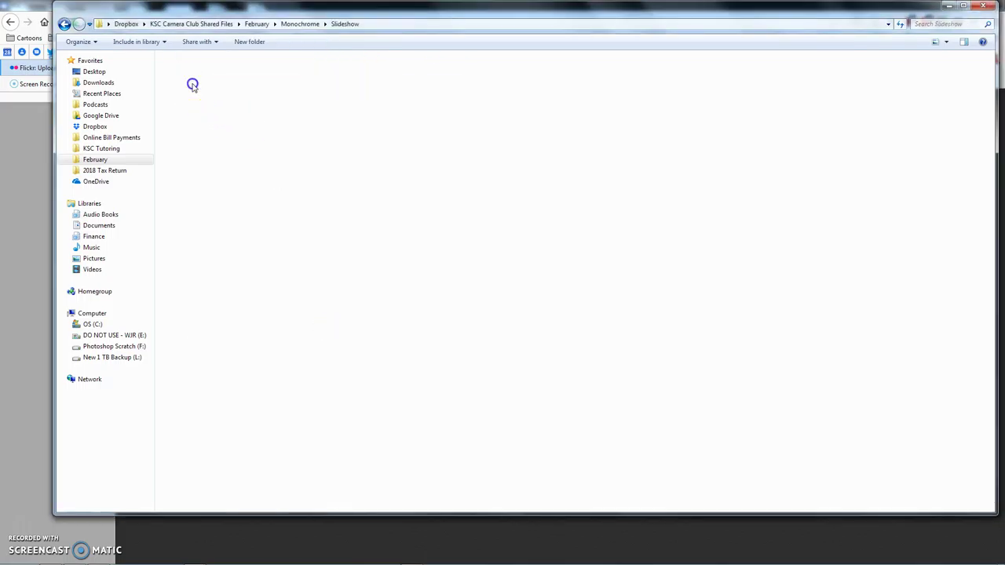
pyautogui.click(577, 281)
pyautogui.click(472, 229)
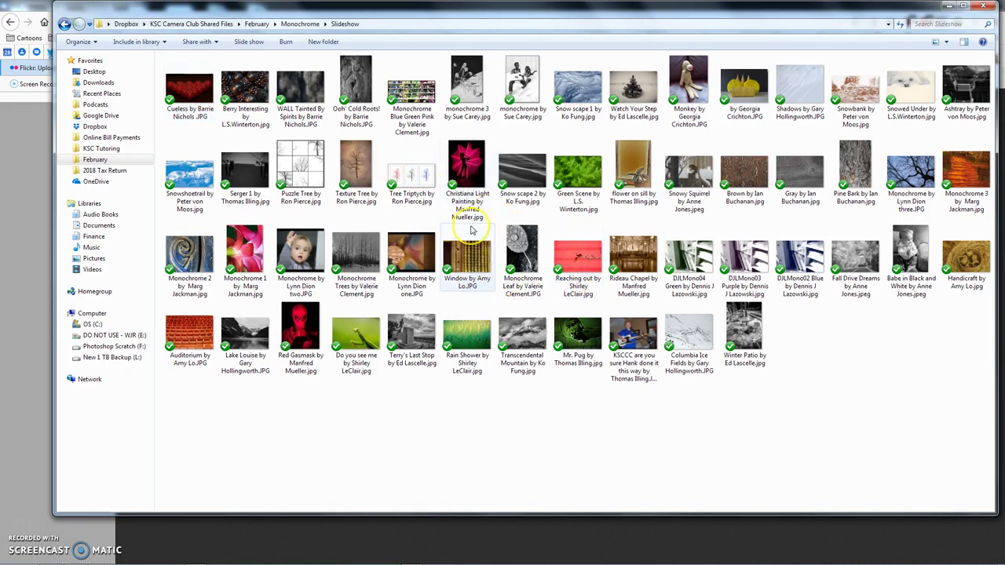
pyautogui.hotkey('alt', 'Tab')
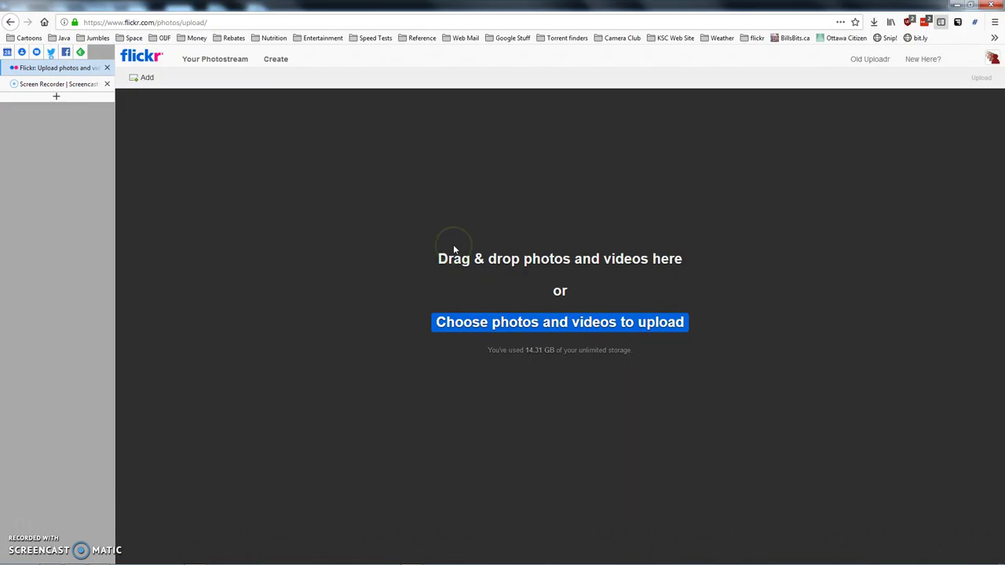
# Step: Choose all photos in the February > Monochrome > Slideshow folder and load them into the upload page
pyautogui.click(714, 232)
pyautogui.click(588, 323)
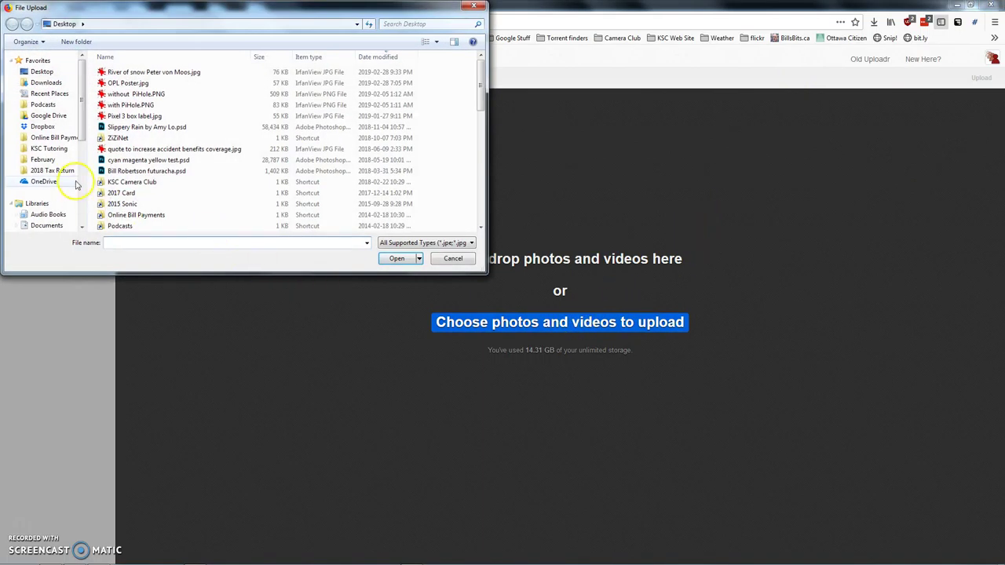
pyautogui.click(46, 159)
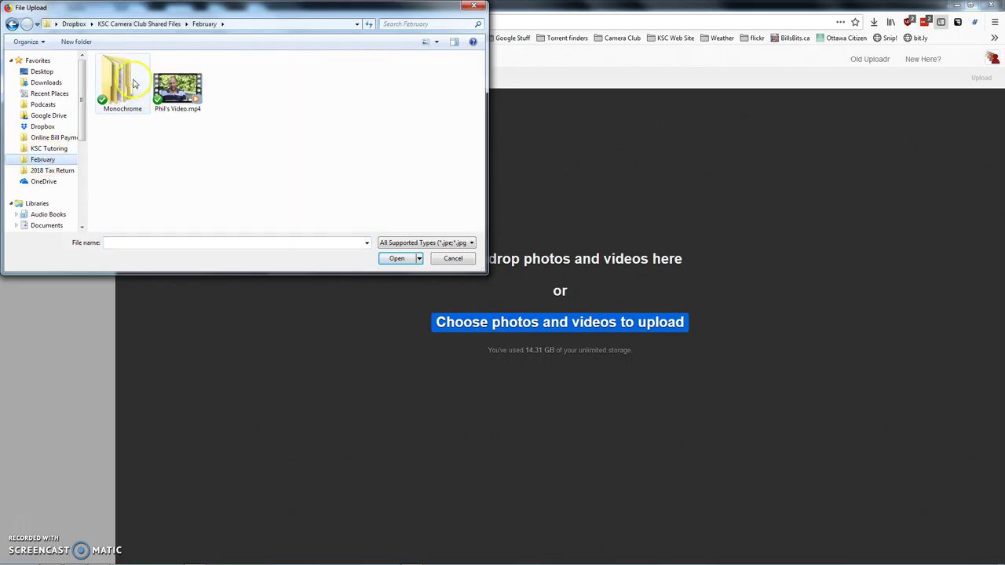
pyautogui.doubleClick(116, 83)
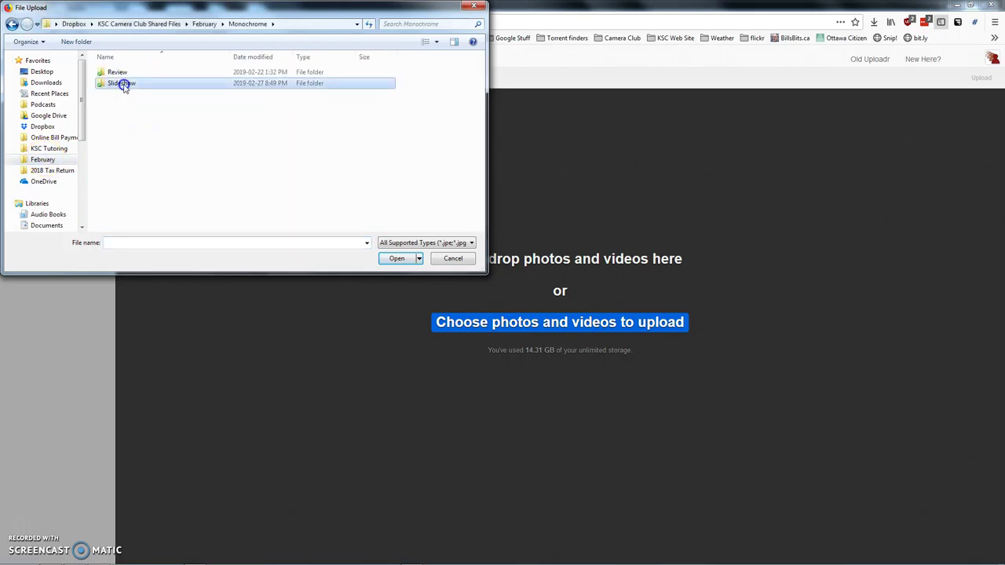
pyautogui.doubleClick(123, 84)
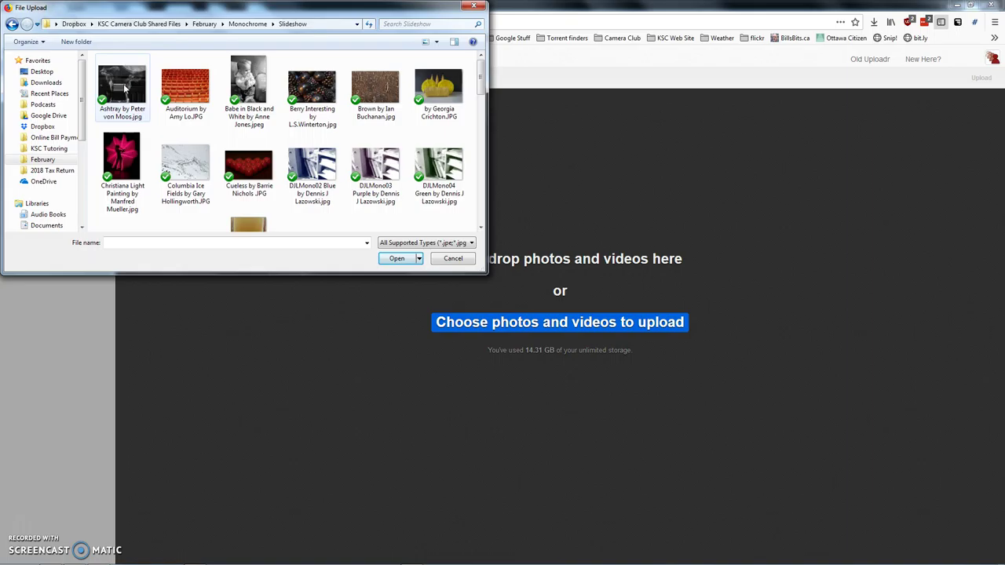
pyautogui.hotkey('ctrl', 'a')
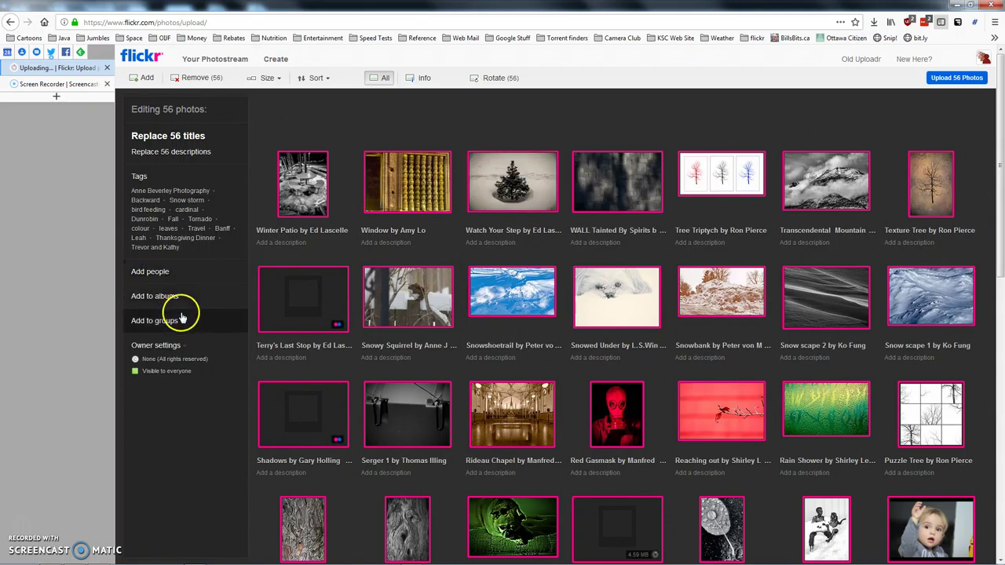
# Step: Add all loaded photos to the 2019 Monochrome February album and start uploading them
pyautogui.click(163, 297)
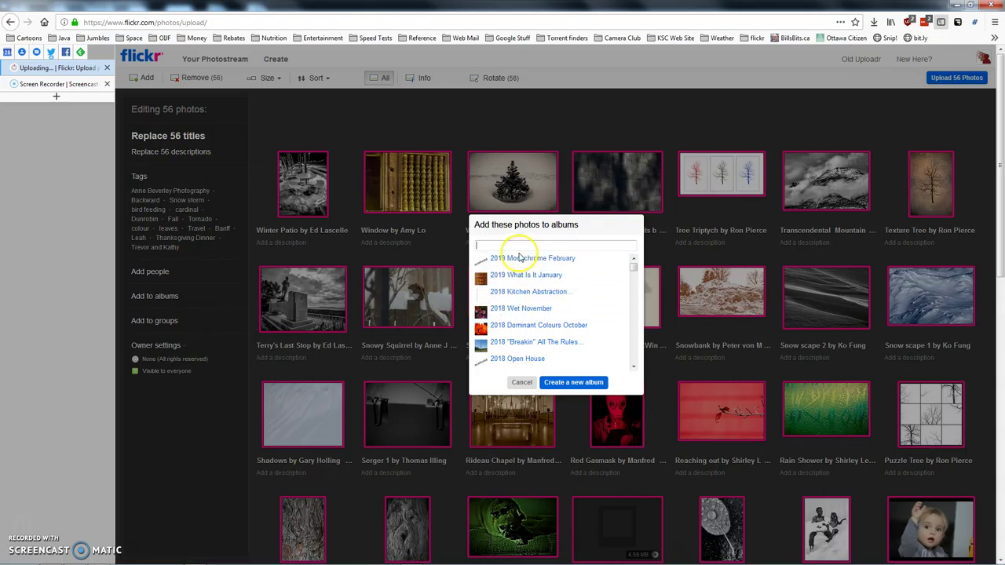
pyautogui.click(521, 261)
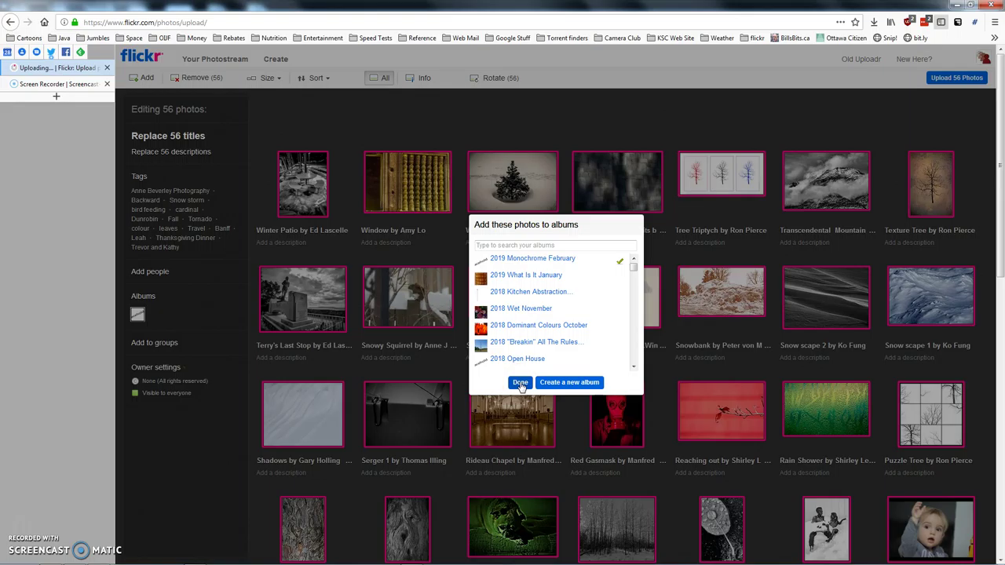
pyautogui.click(520, 383)
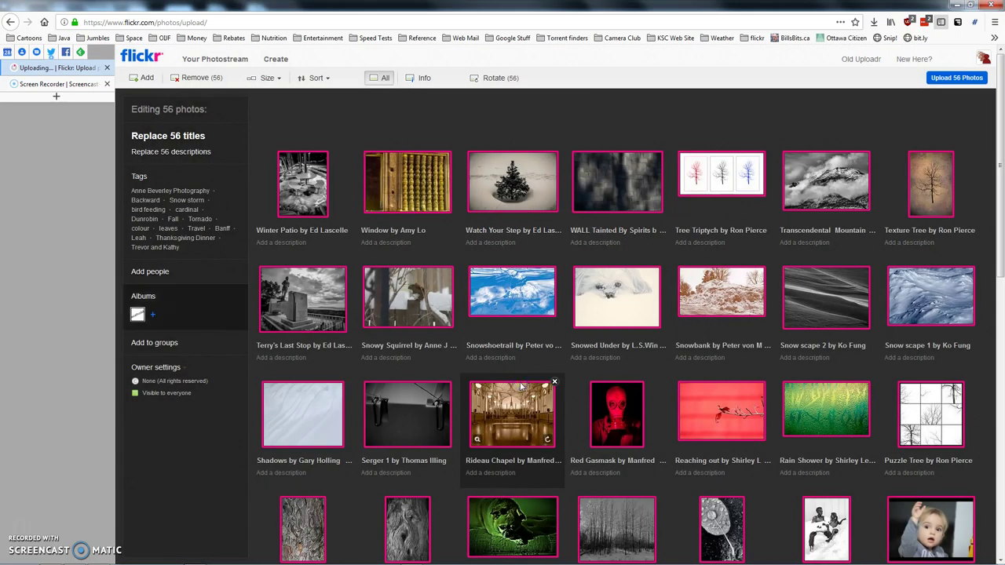
pyautogui.click(945, 79)
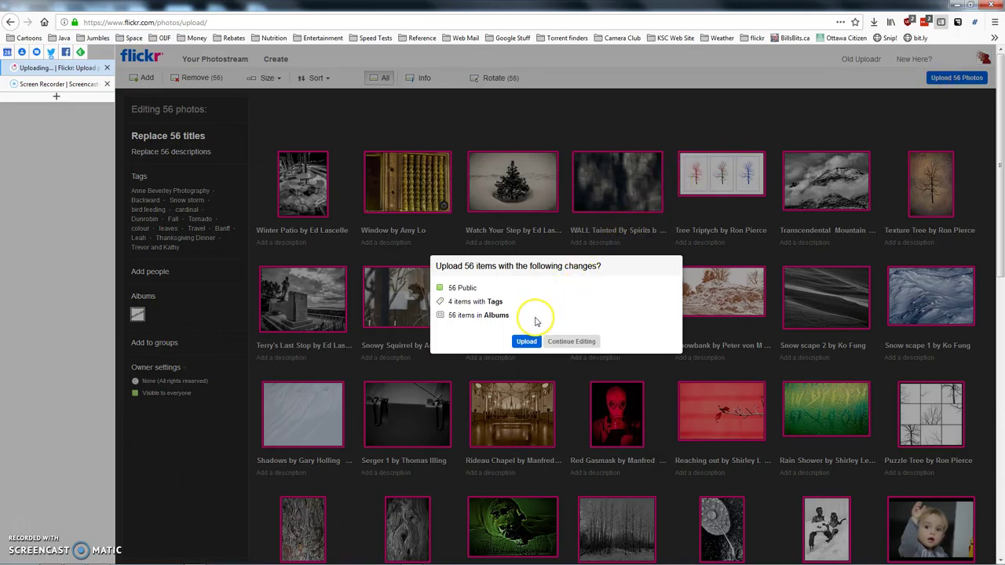
pyautogui.click(527, 341)
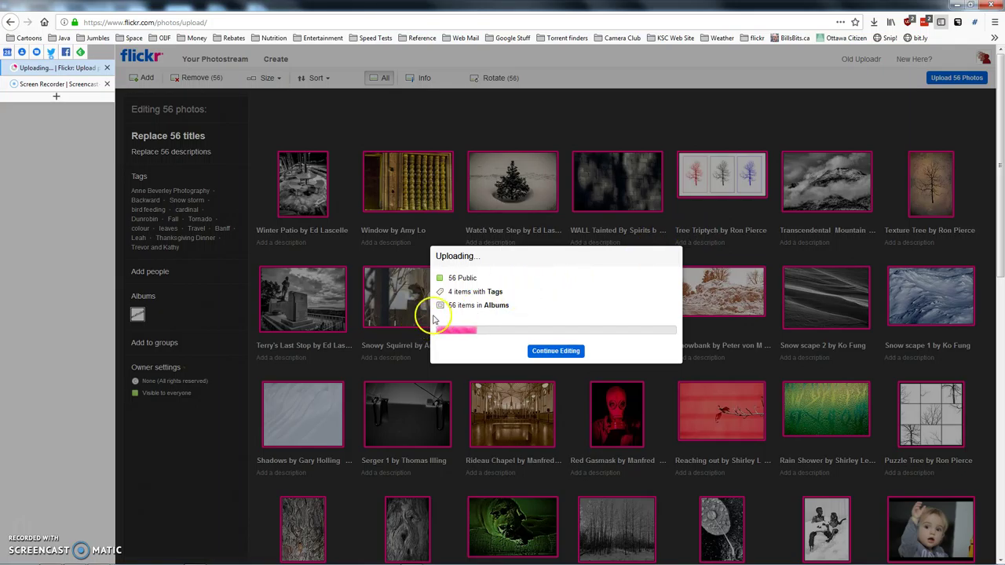
# Step: Look through the thumbnails of the photo batch while the upload runs
pyautogui.moveTo(600, 270); pyautogui.dragTo(562, 341)
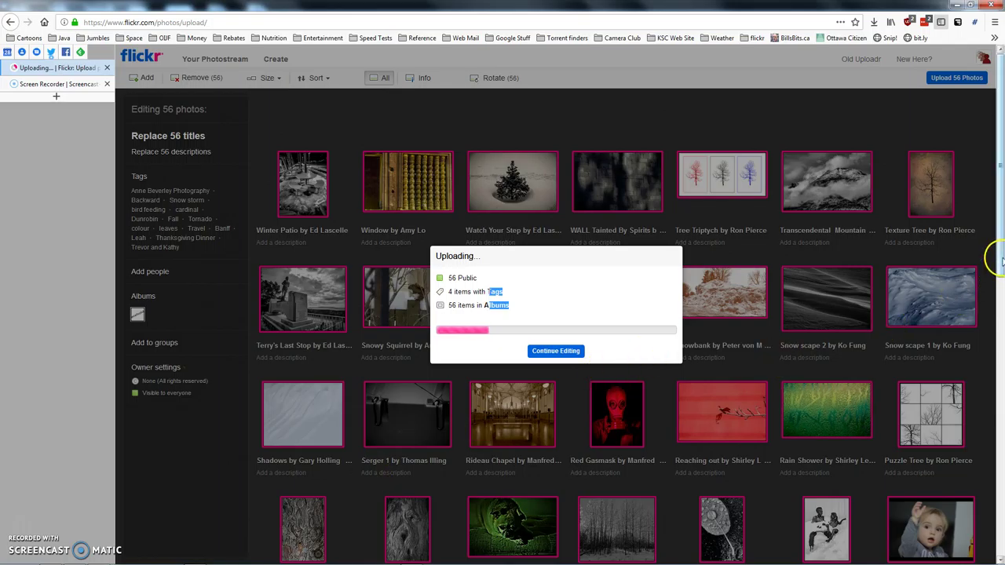
pyautogui.scroll(-3, 997, 291)
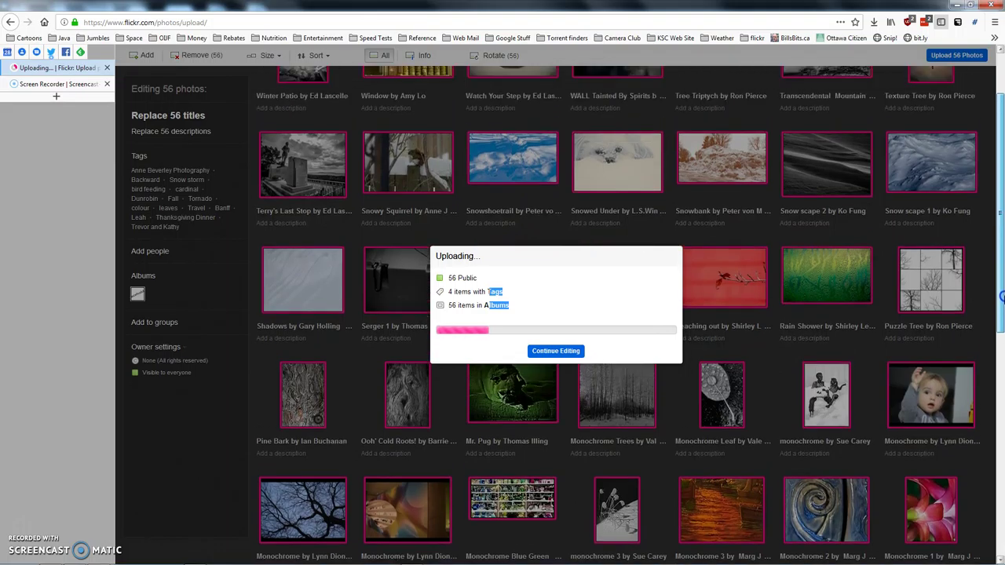
pyautogui.moveTo(1001, 296); pyautogui.dragTo(1000, 289)
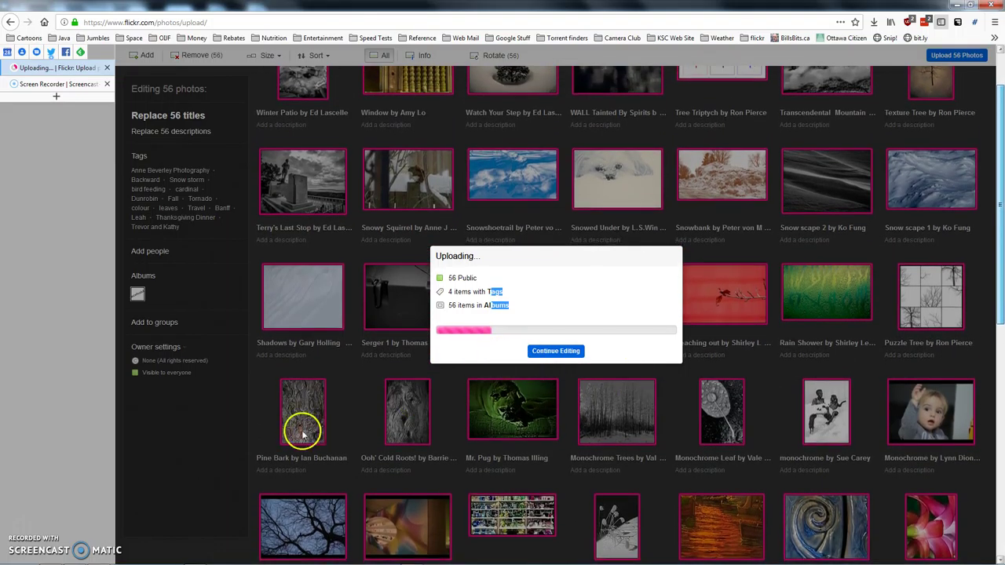
pyautogui.scroll(-6, 330, 445)
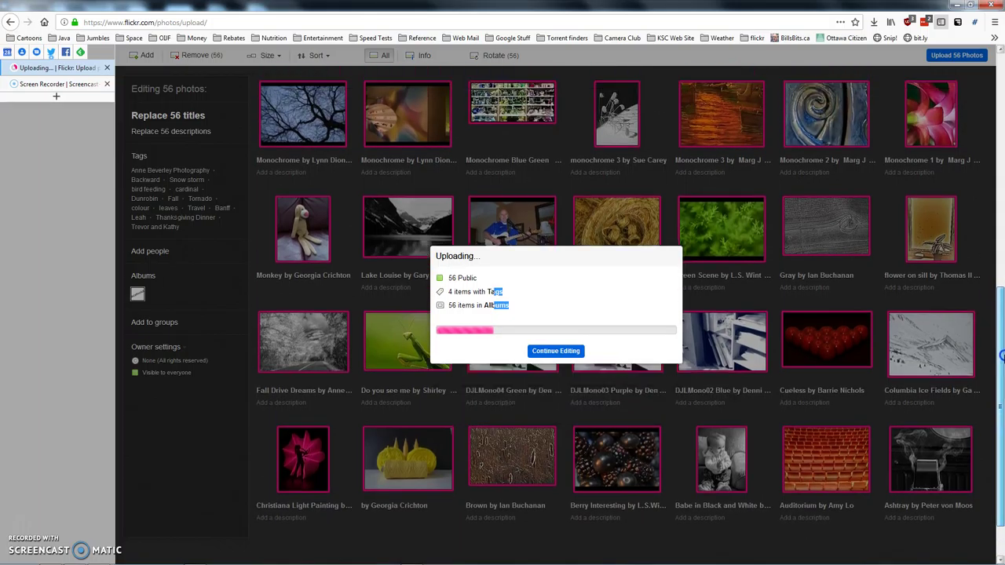
pyautogui.moveTo(1001, 406); pyautogui.dragTo(1000, 279)
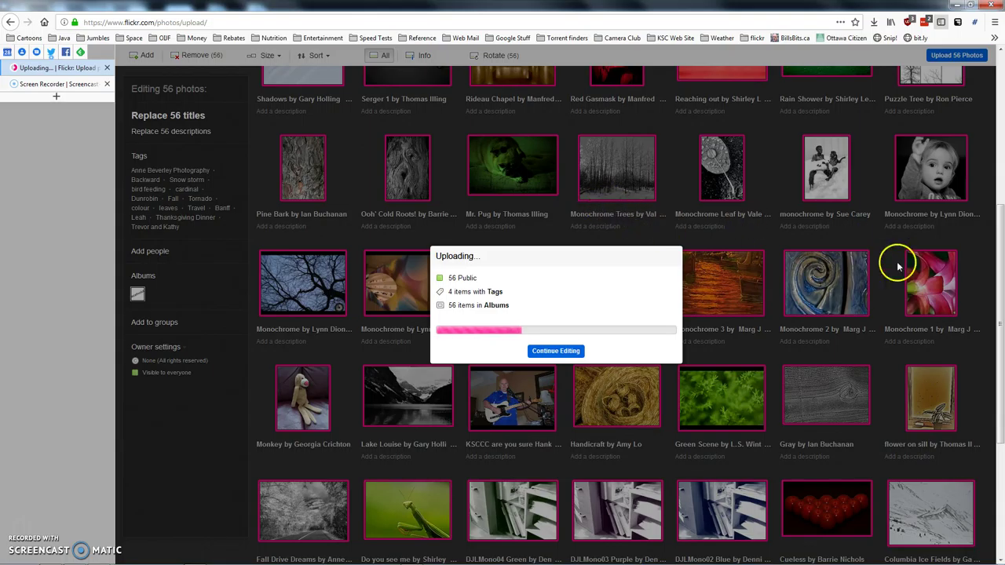
pyautogui.moveTo(1000, 353); pyautogui.dragTo(1001, 281)
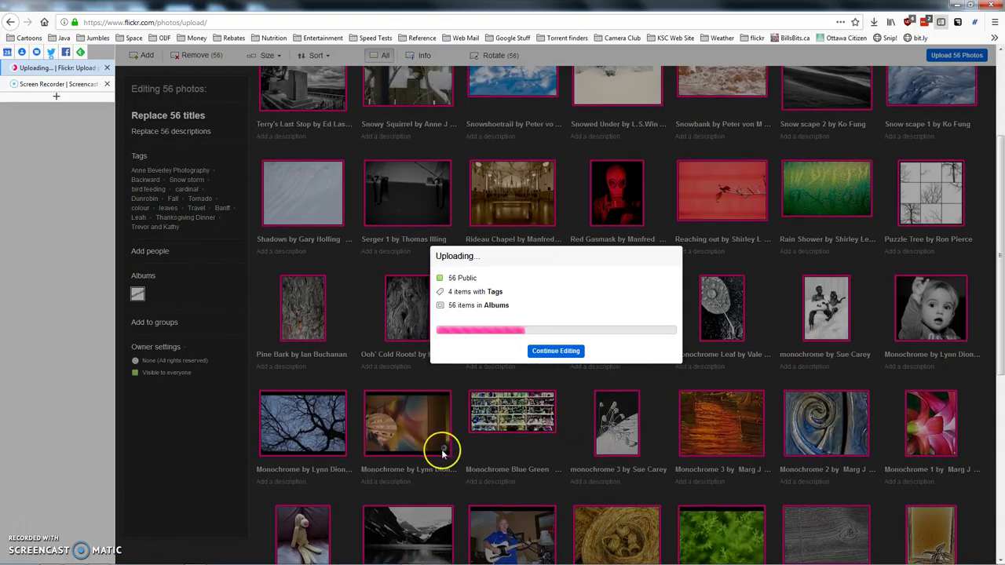
pyautogui.click(484, 445)
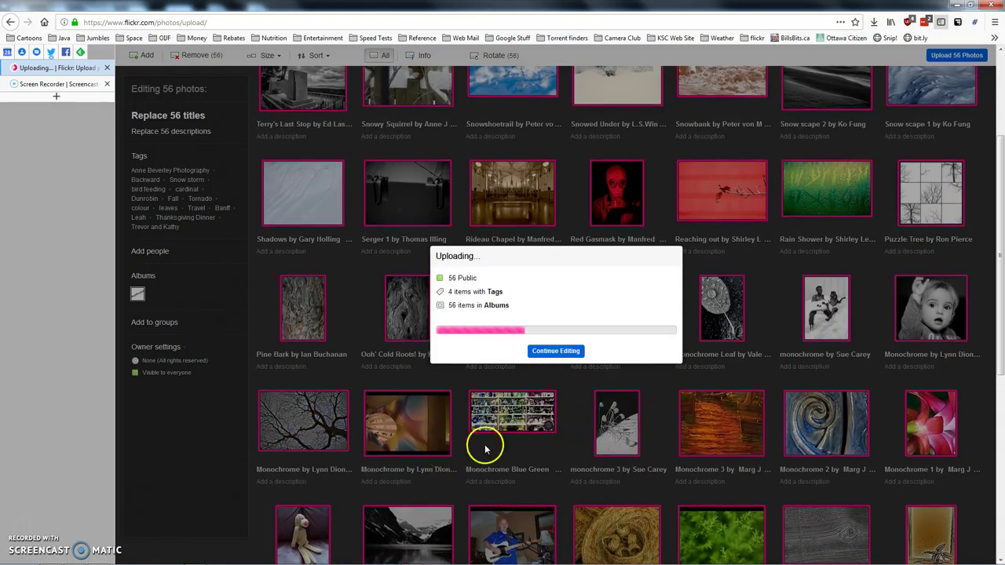
pyautogui.click(536, 353)
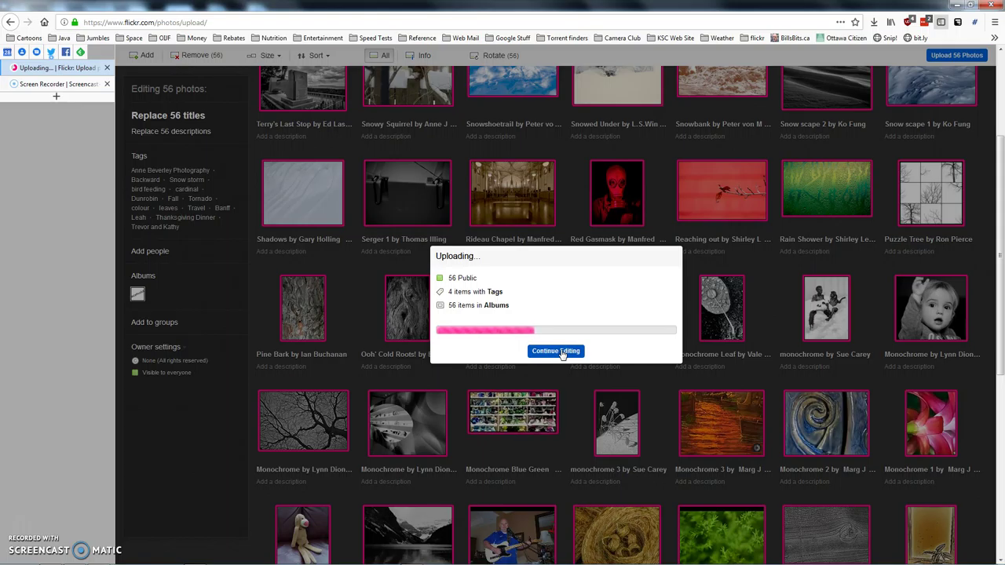
pyautogui.click(566, 356)
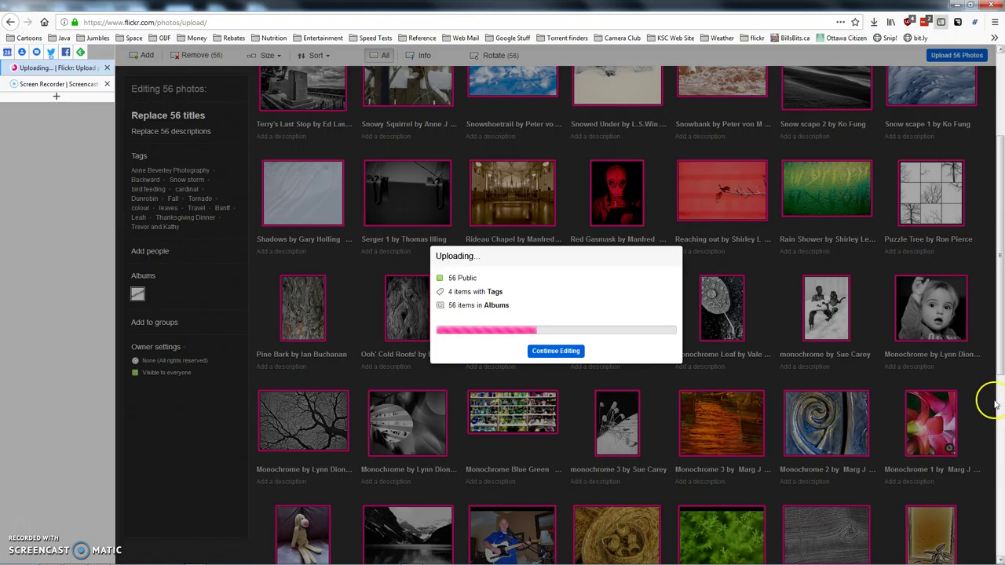
pyautogui.moveTo(989, 341); pyautogui.dragTo(1000, 410)
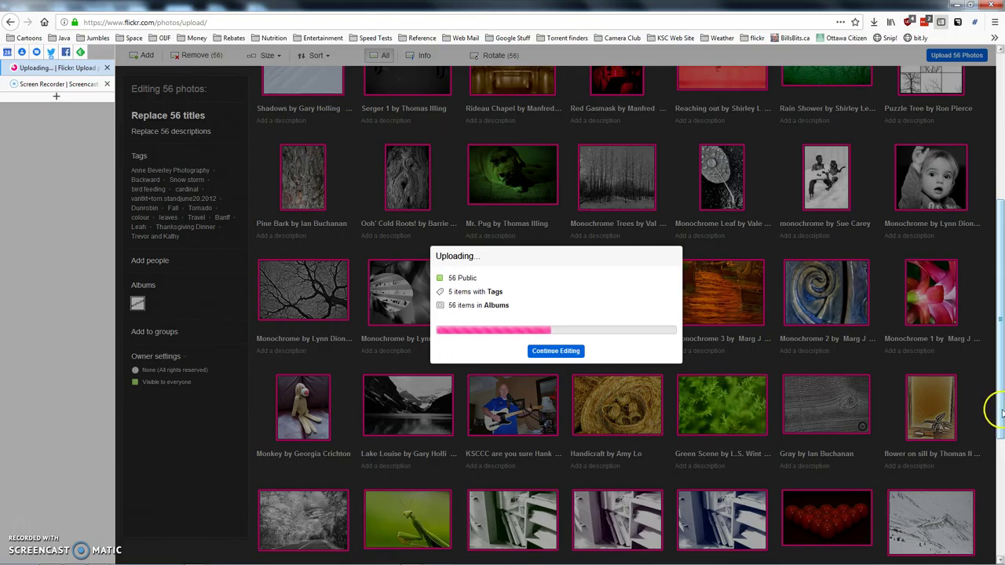
pyautogui.moveTo(1001, 408)
pyautogui.mouseDown()
pyautogui.moveTo(1001, 420)
pyautogui.moveTo(1000, 407)
pyautogui.mouseUp()
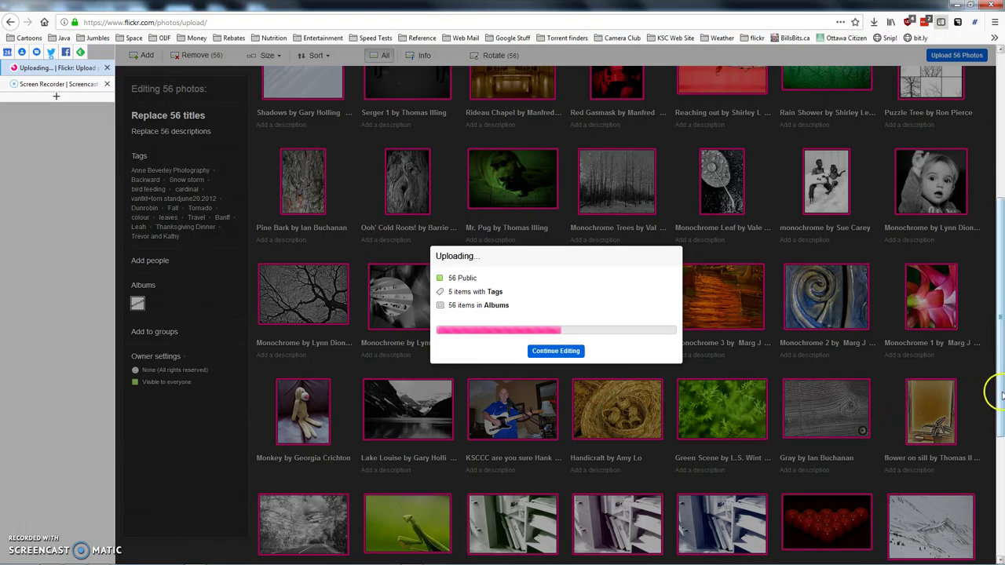
pyautogui.moveTo(1000, 393); pyautogui.dragTo(1000, 386)
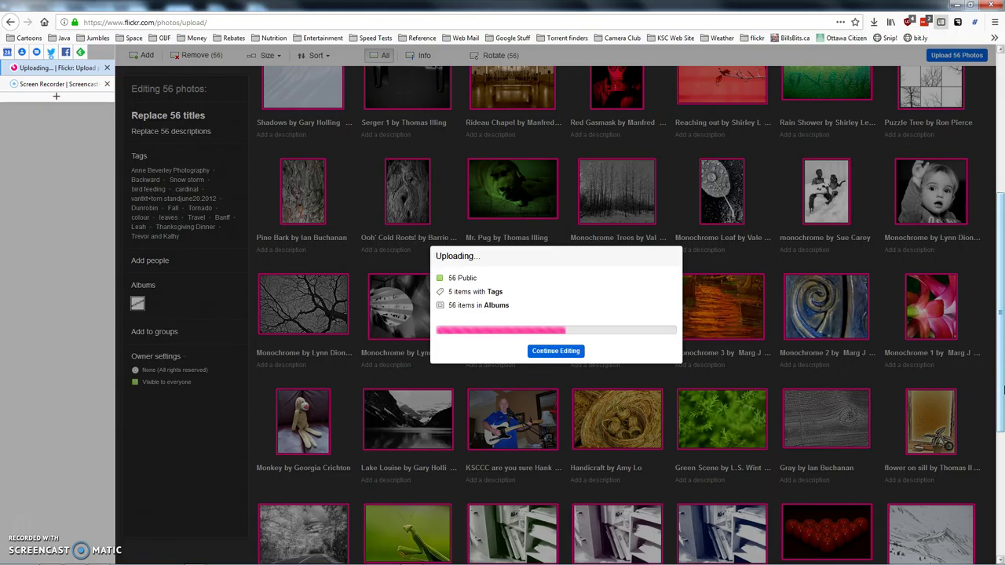
pyautogui.moveTo(1000, 388); pyautogui.dragTo(1001, 431)
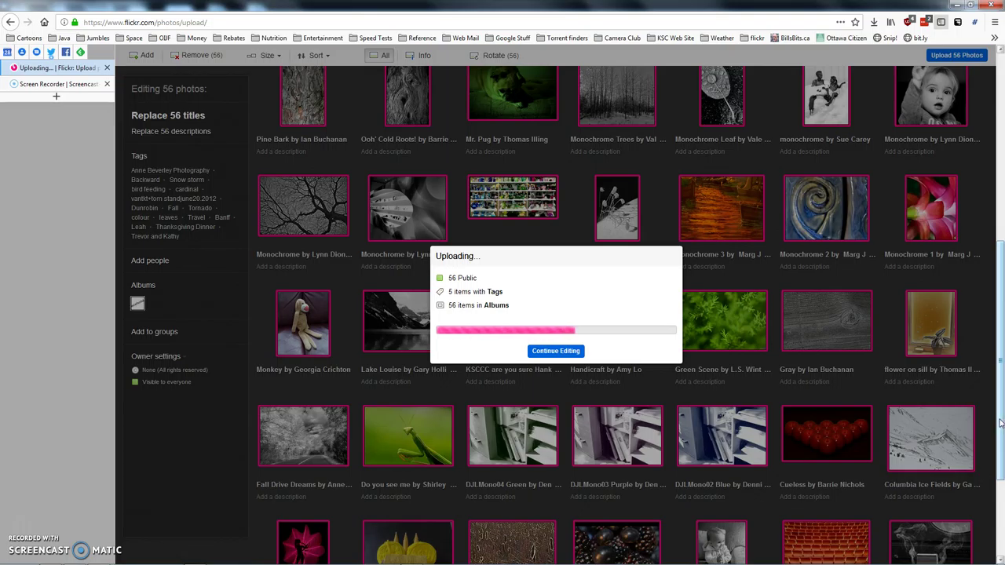
pyautogui.moveTo(1000, 424); pyautogui.dragTo(1000, 440)
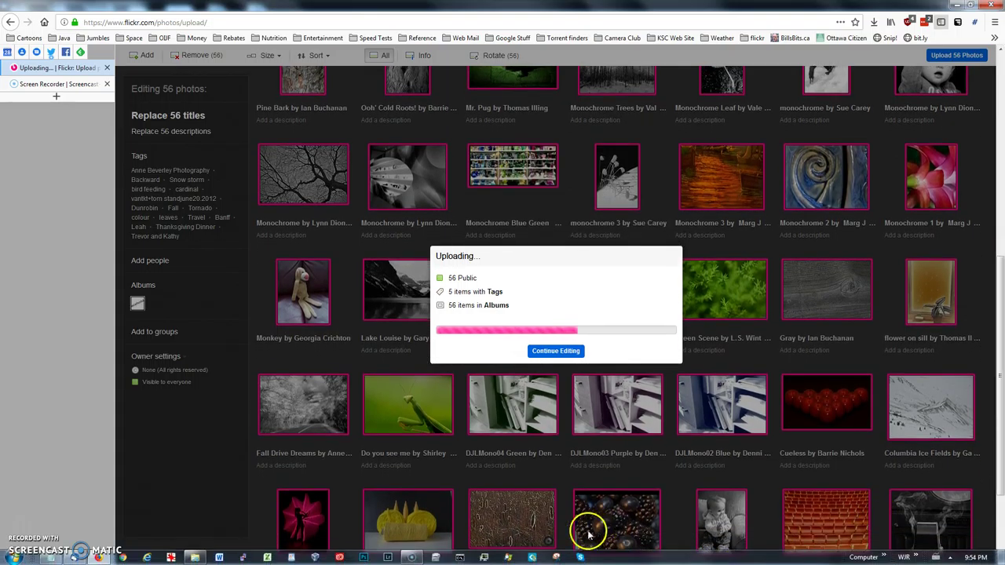
pyautogui.moveTo(994, 380); pyautogui.dragTo(729, 523)
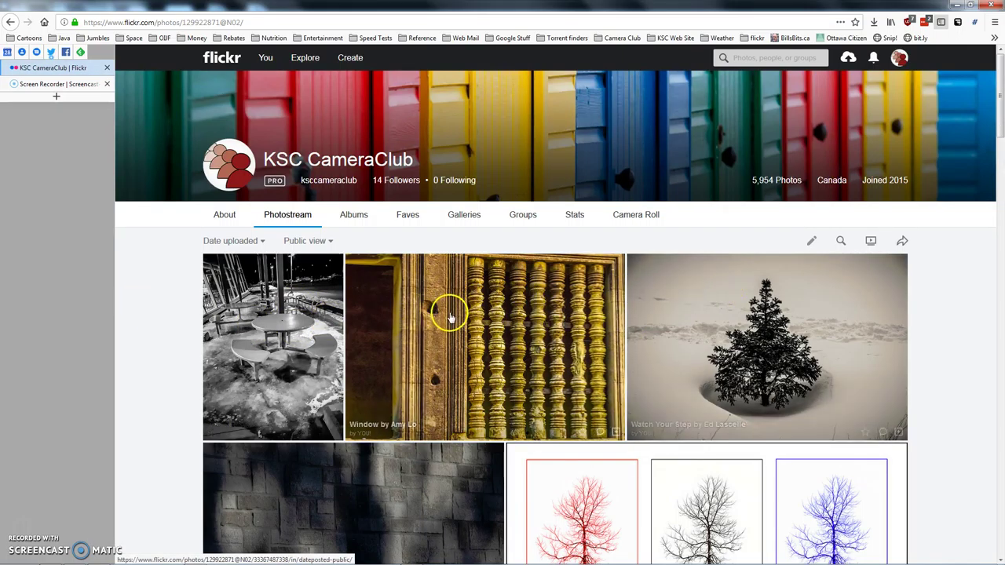
# Step: Open the 2019 Monochrome February album for editing in Flickr's Organize view
pyautogui.moveTo(266, 57)
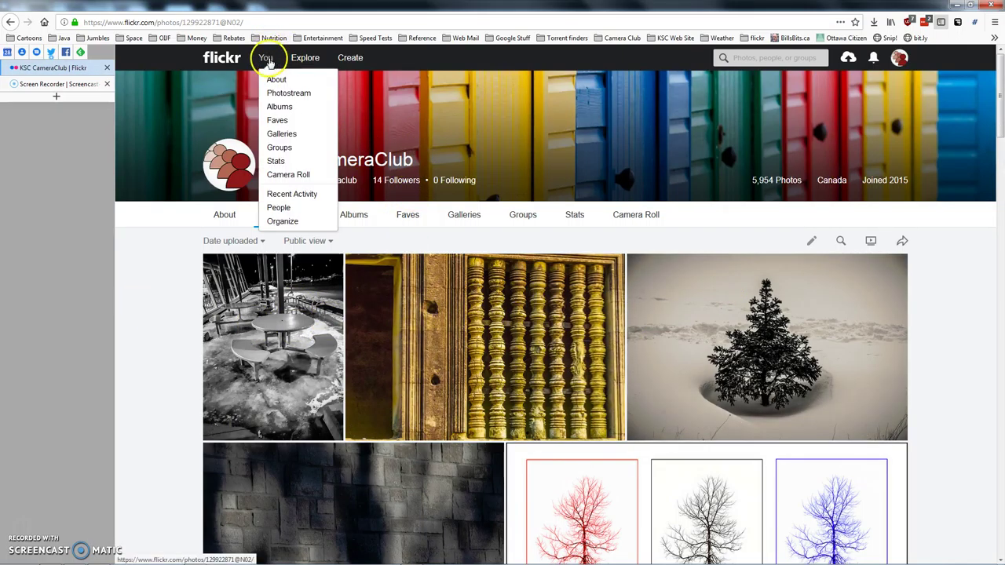
pyautogui.click(292, 223)
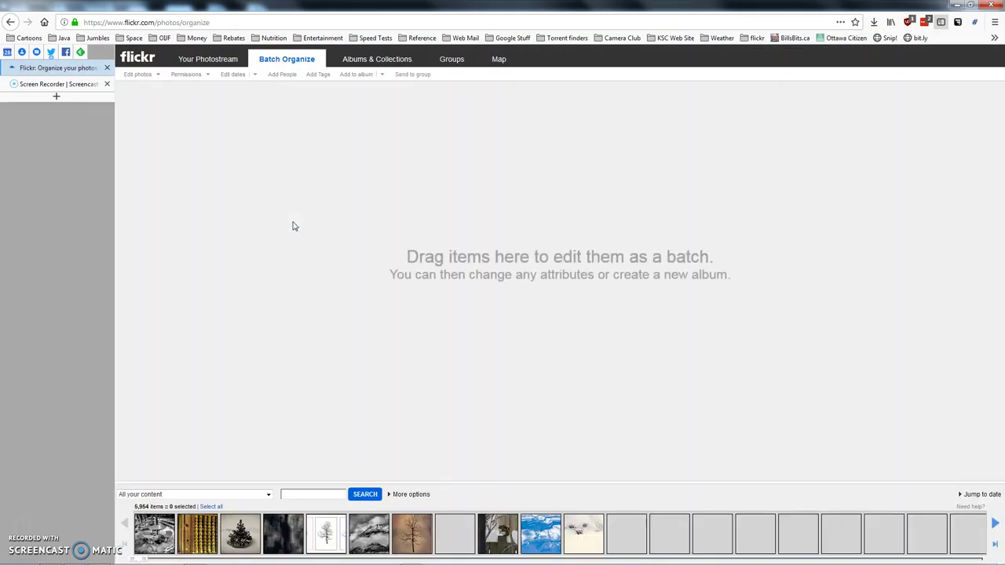
pyautogui.click(368, 59)
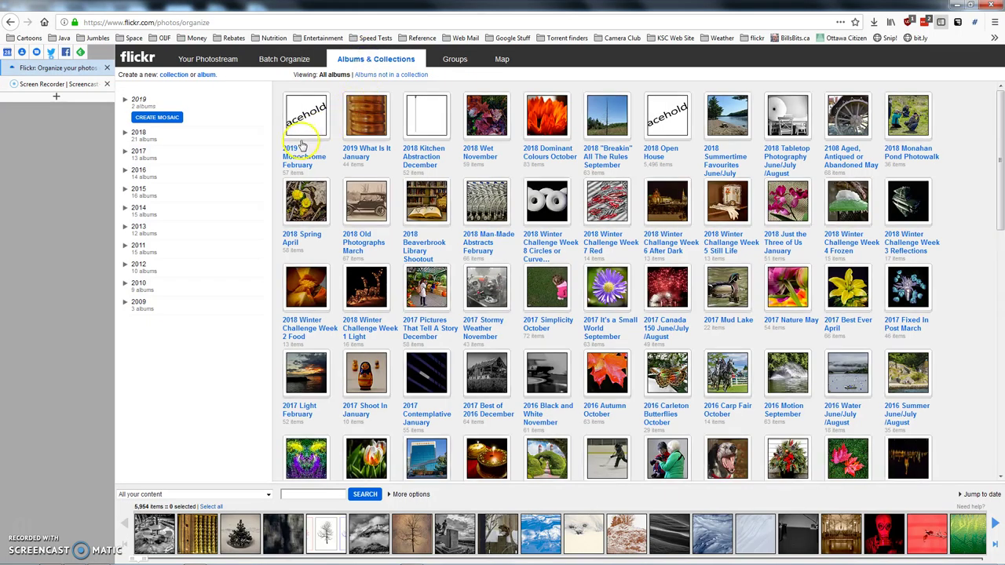
pyautogui.doubleClick(299, 158)
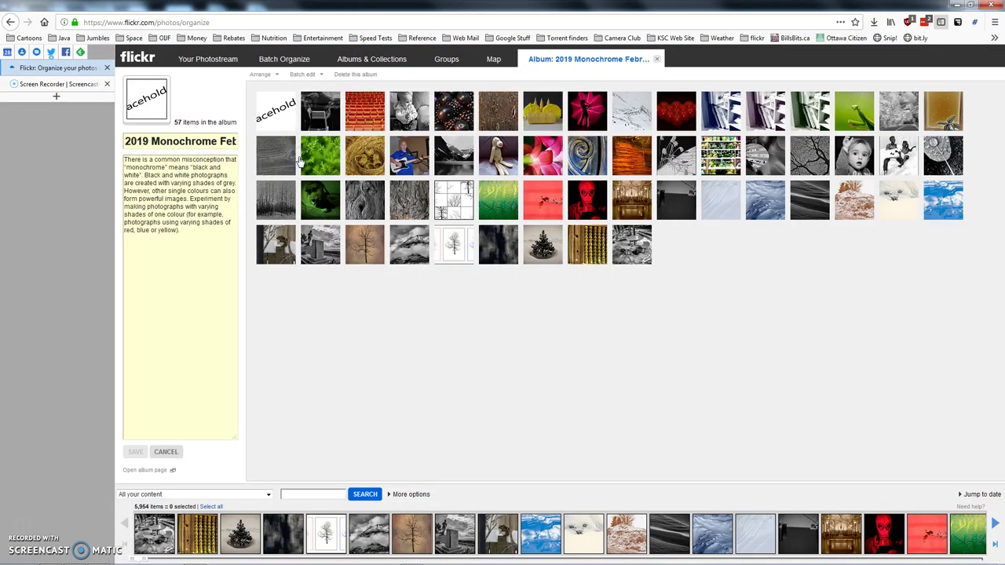
# Step: Remove the placeholder image from the album, make the first-row photo of the yellow three-pointed object its cover, and save the changes
pyautogui.moveTo(280, 116); pyautogui.dragTo(342, 534)
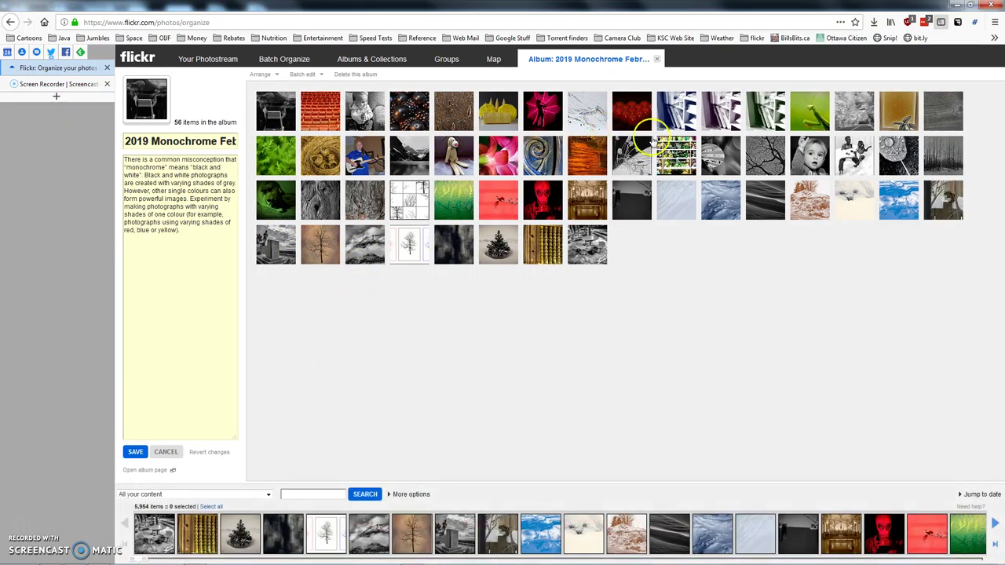
pyautogui.click(501, 115)
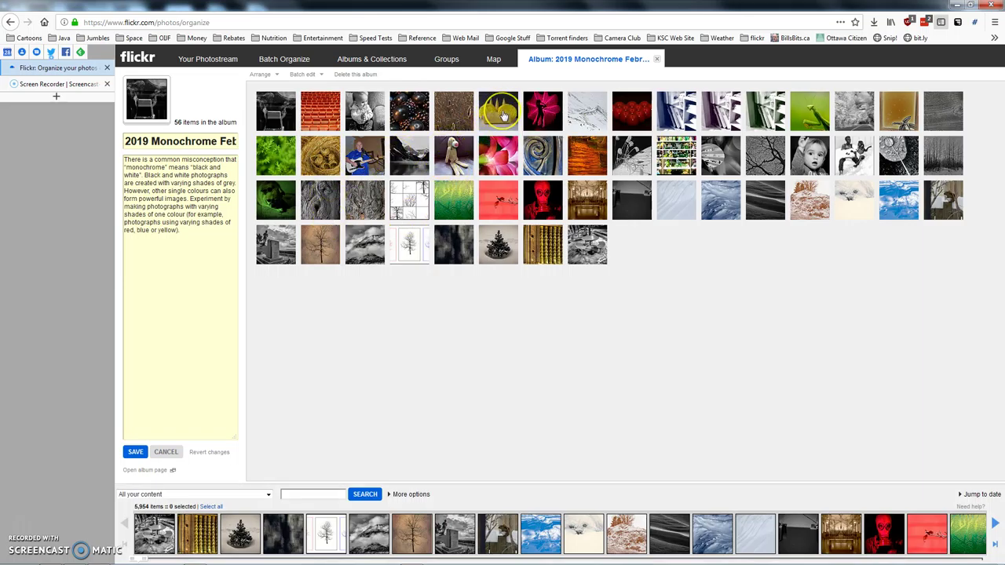
pyautogui.moveTo(502, 115); pyautogui.dragTo(155, 102)
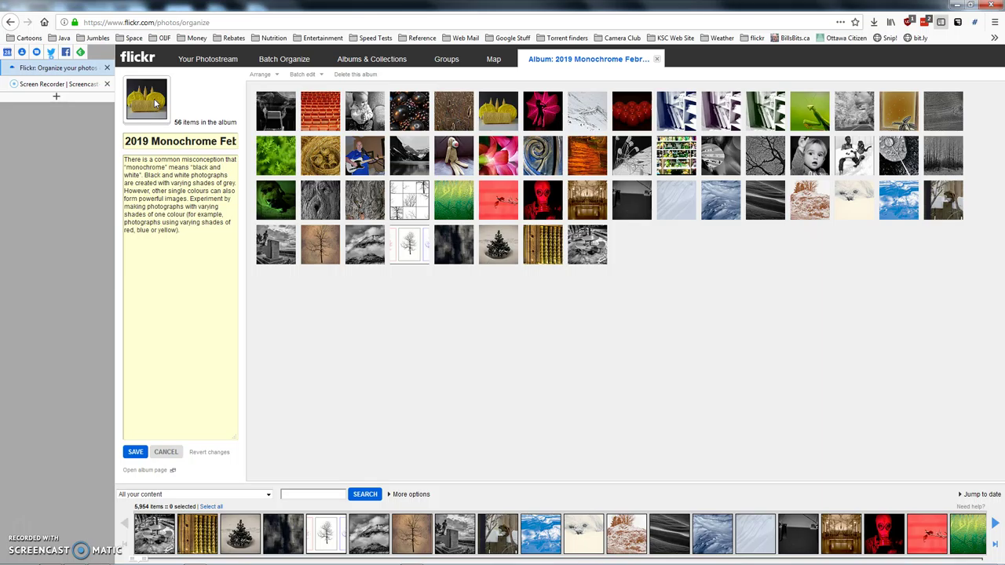
pyautogui.click(135, 453)
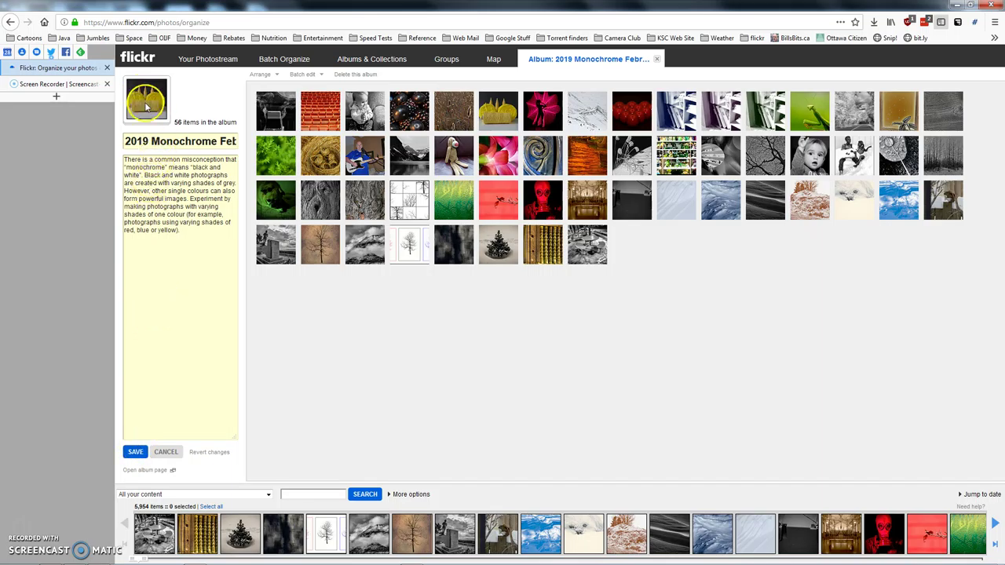
pyautogui.click(135, 453)
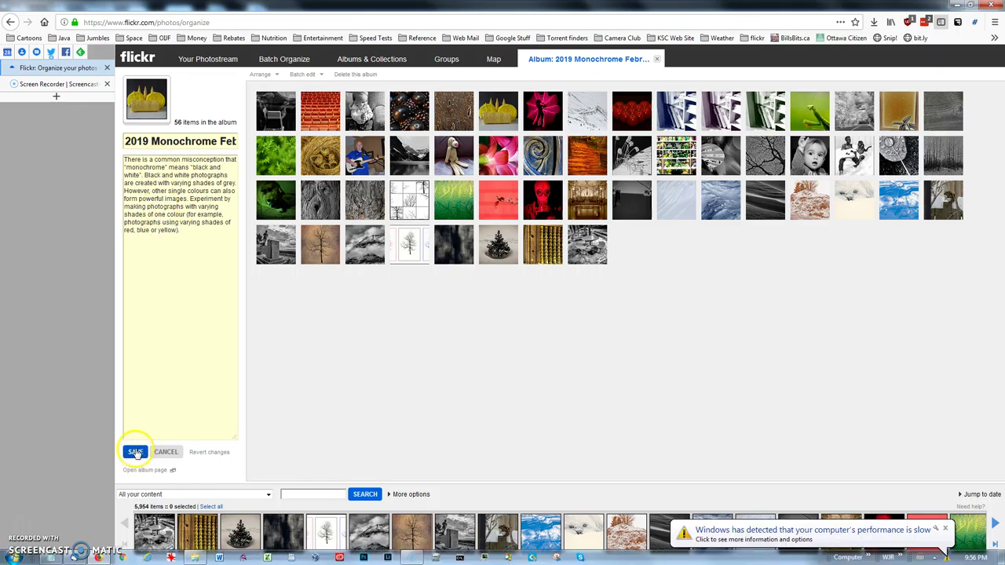